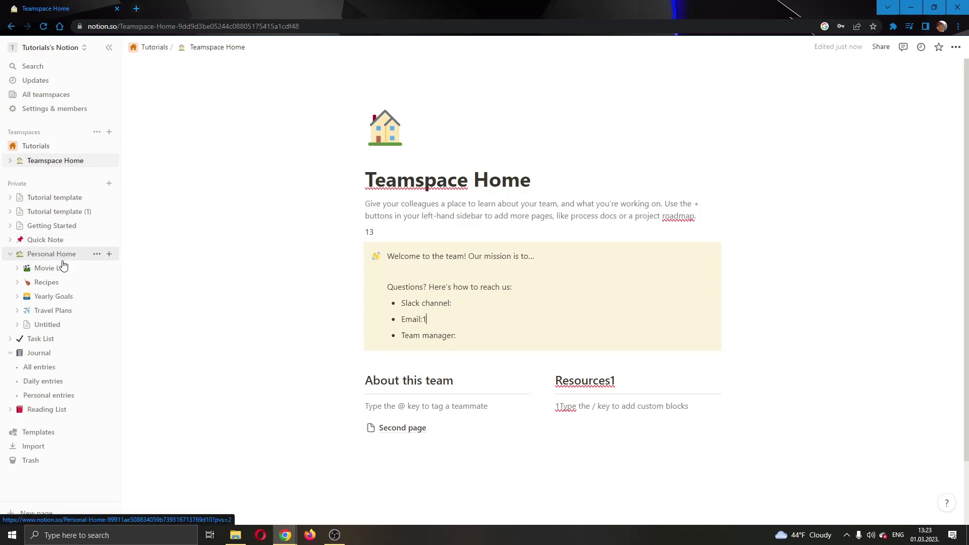
Open the Travel Plans database from Personal Home in the sidebar.
{"action": "left_click", "coordinate": [53, 311]}
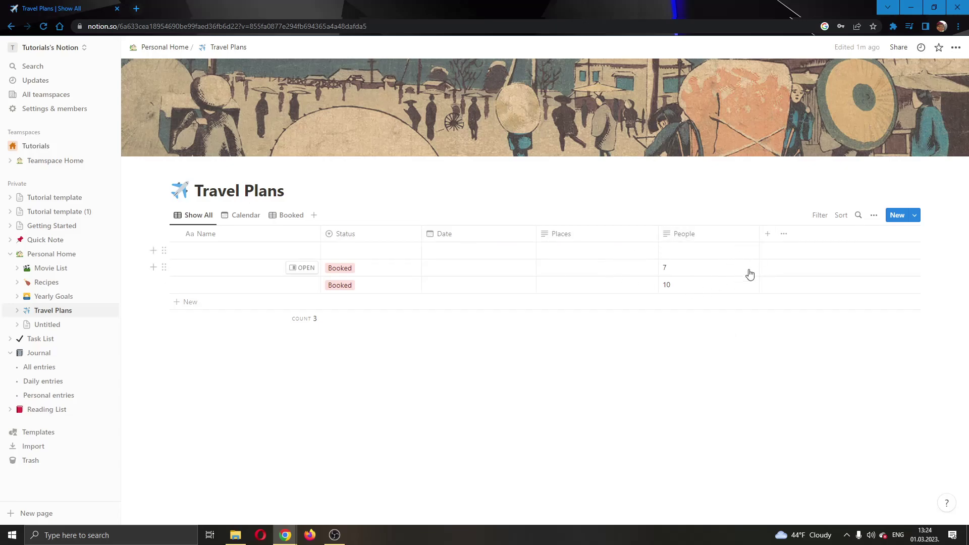
{"action": "mouse_move", "coordinate": [674, 320]}
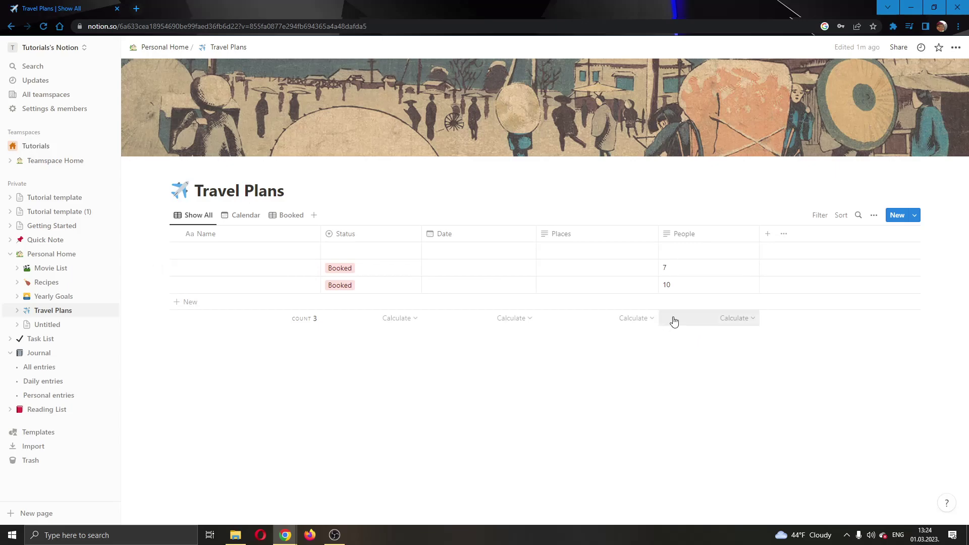
Add a new untitled entry to the Travel Plans table with the New button.
{"action": "left_click", "coordinate": [897, 216]}
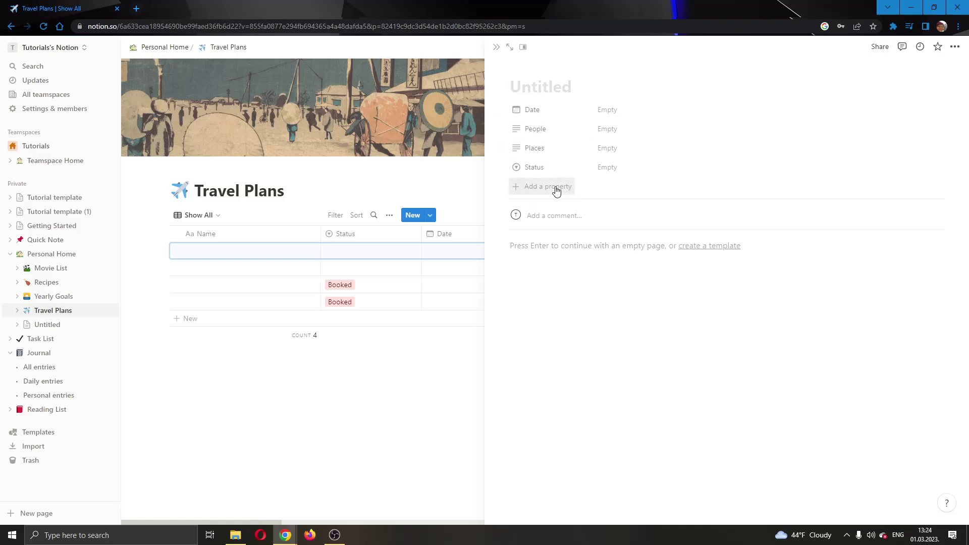
Add a property to the new entry and make it a Relation.
{"action": "left_click", "coordinate": [519, 189]}
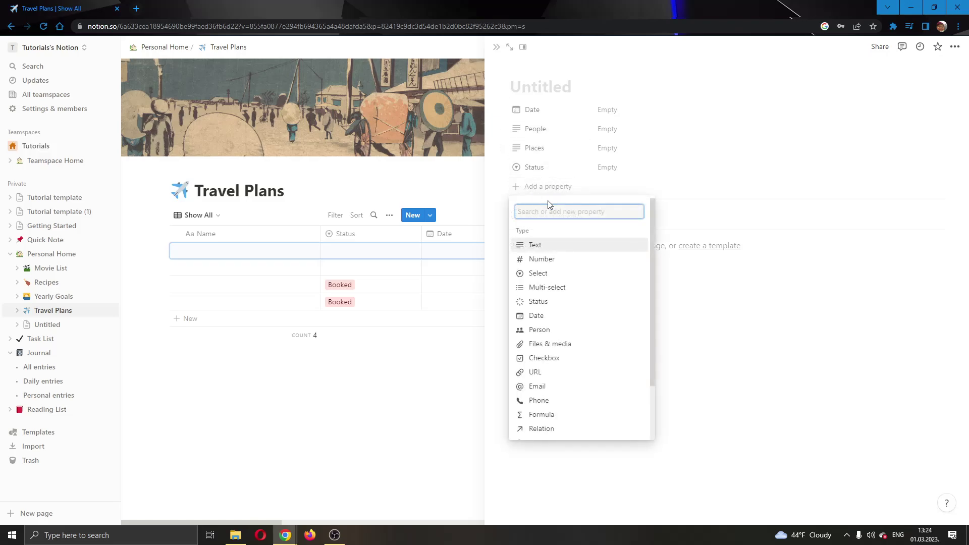
{"action": "scroll", "coordinate": [653, 252], "scroll_direction": "down", "scroll_amount": 3}
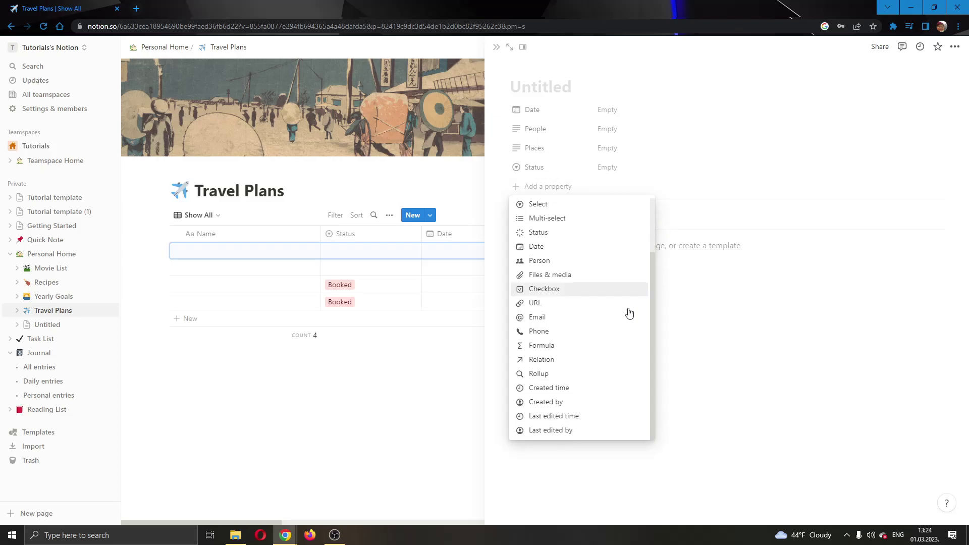
{"action": "left_click", "coordinate": [562, 363]}
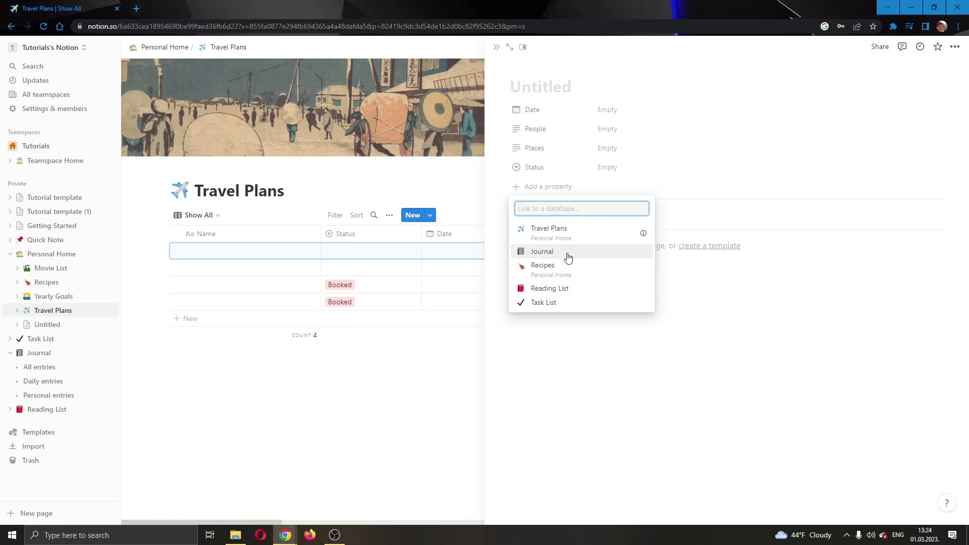
Link the relation to the Journal database and create the Journal property.
{"action": "left_click", "coordinate": [569, 257]}
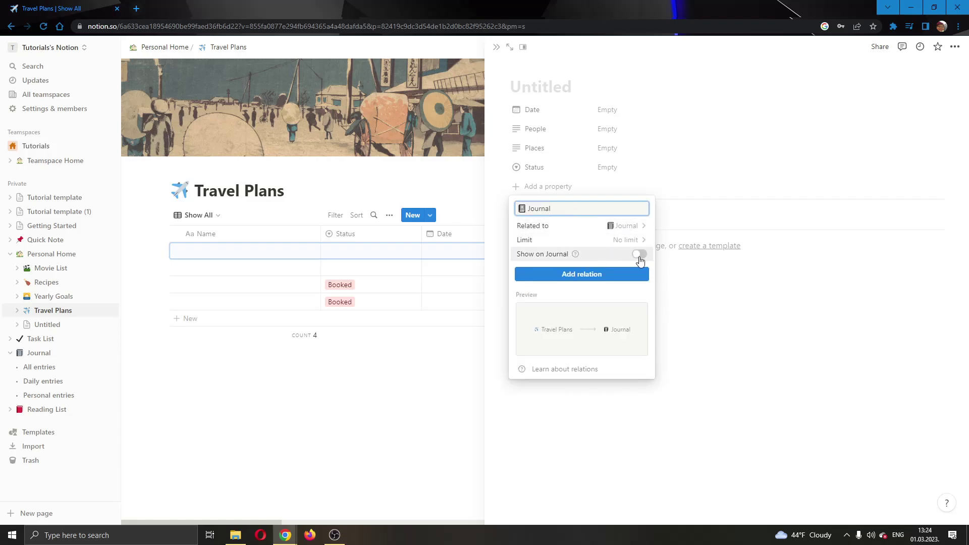
{"action": "left_click", "coordinate": [597, 277]}
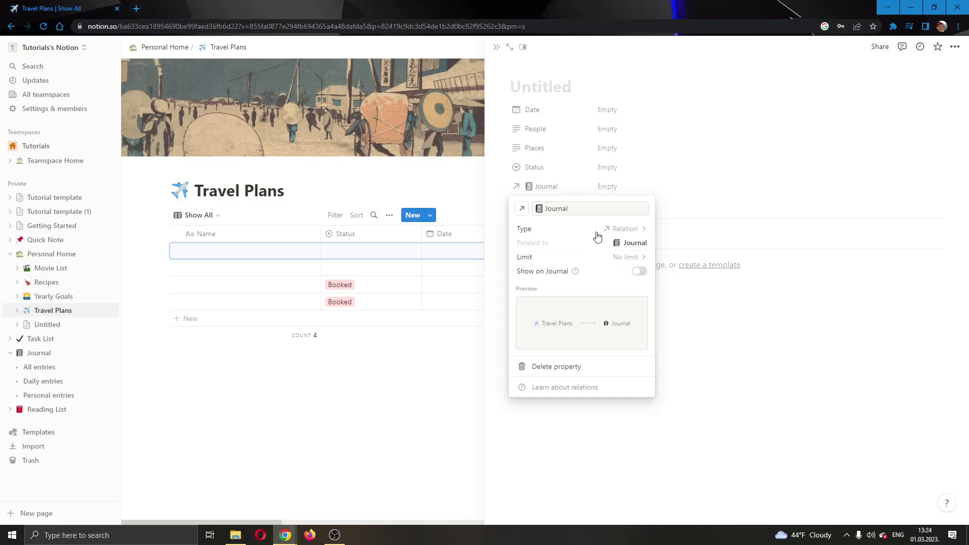
Close the property settings and entry preview to see the Journal column in the table.
{"action": "left_click", "coordinate": [774, 371]}
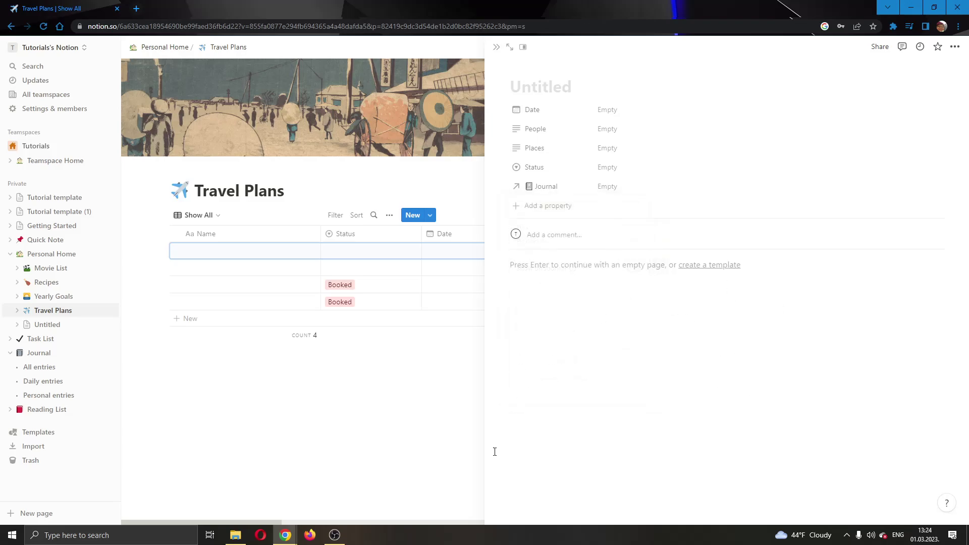
{"action": "left_click", "coordinate": [374, 463]}
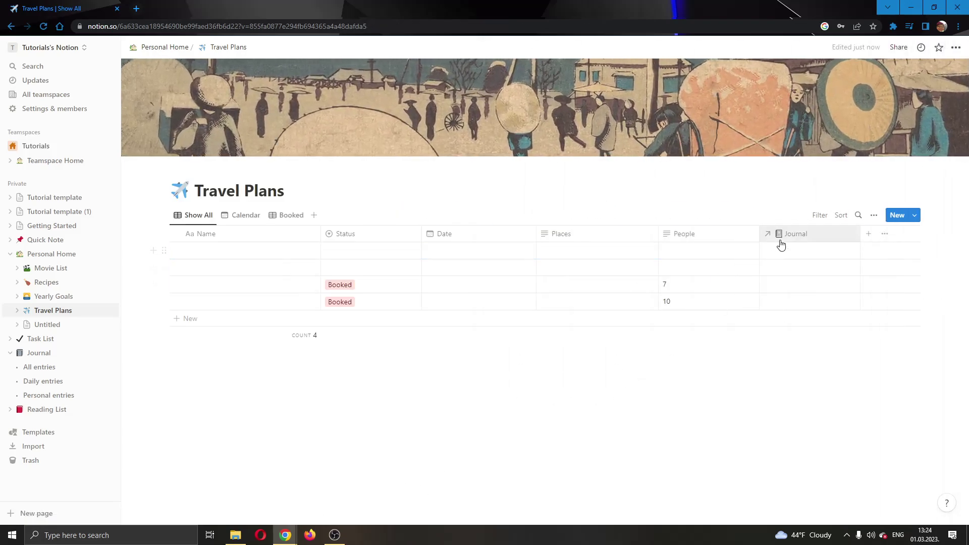